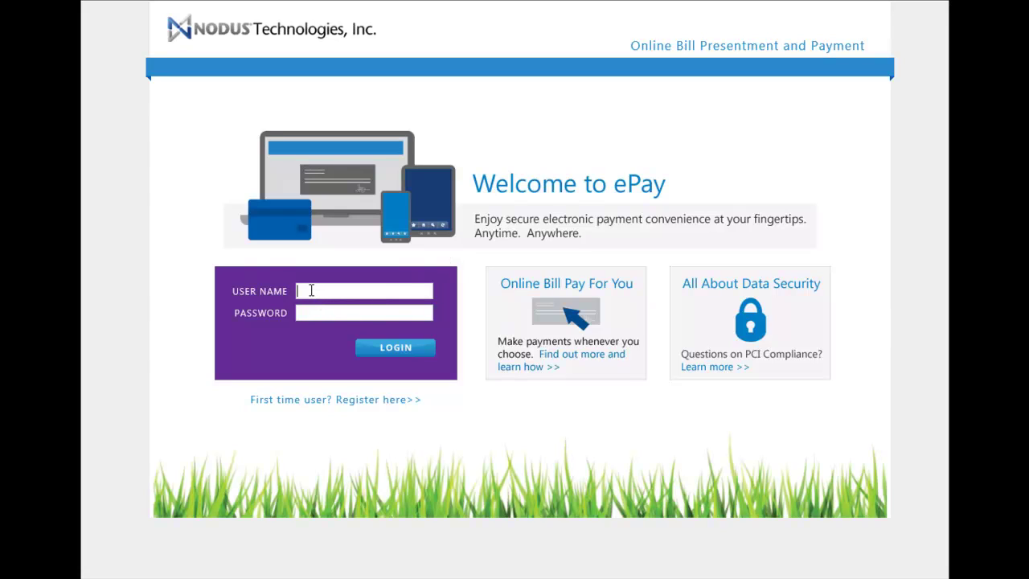
- Log in to the ePay portal with the CSR user name and account password
text(fauwaz)
key(Tab)
text(********)
click(360, 347)
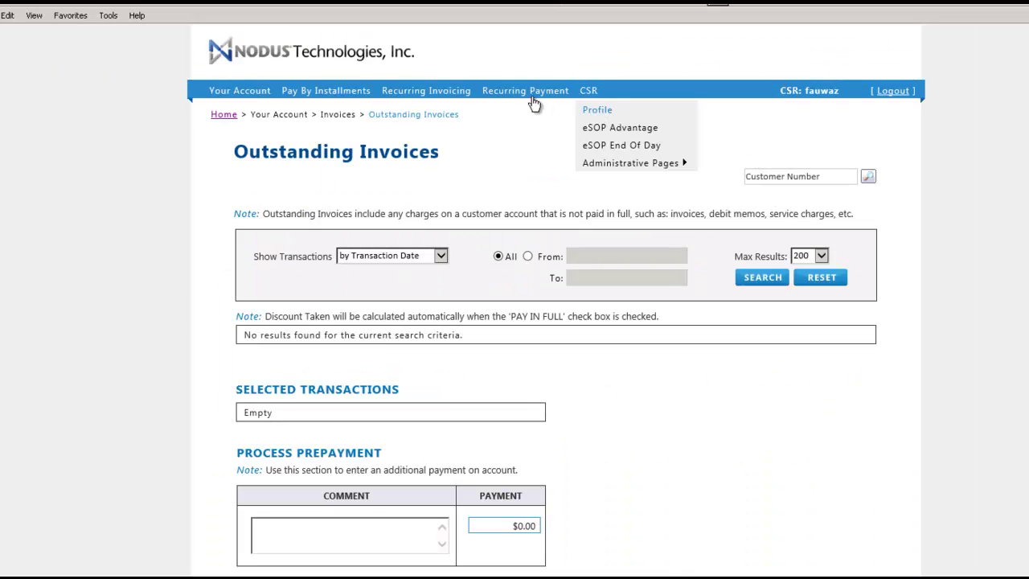
- Start a new recurring invoice contract and look up Aaron Fitz Electrical as its customer
mouse_move(437, 87)
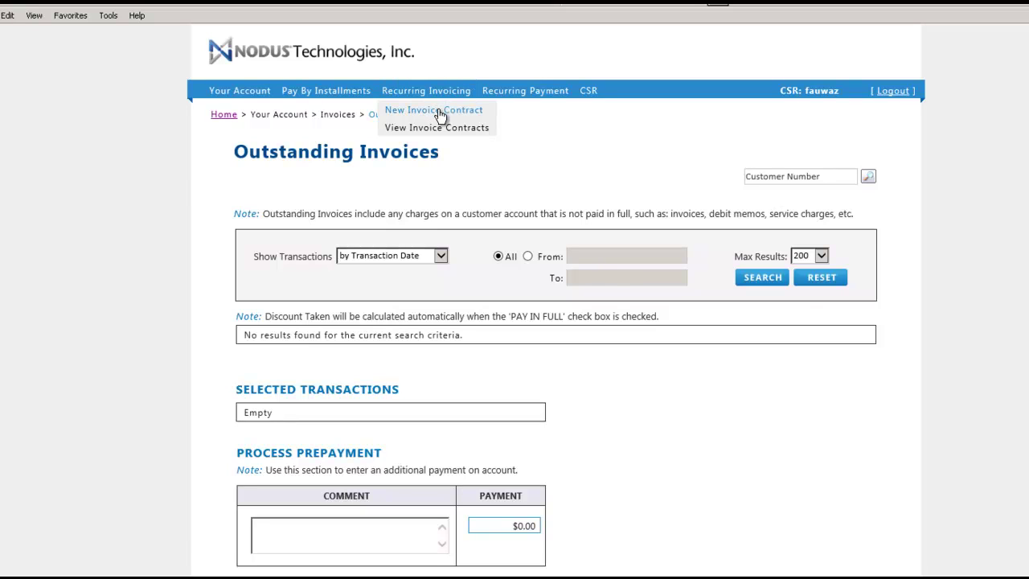
click(440, 111)
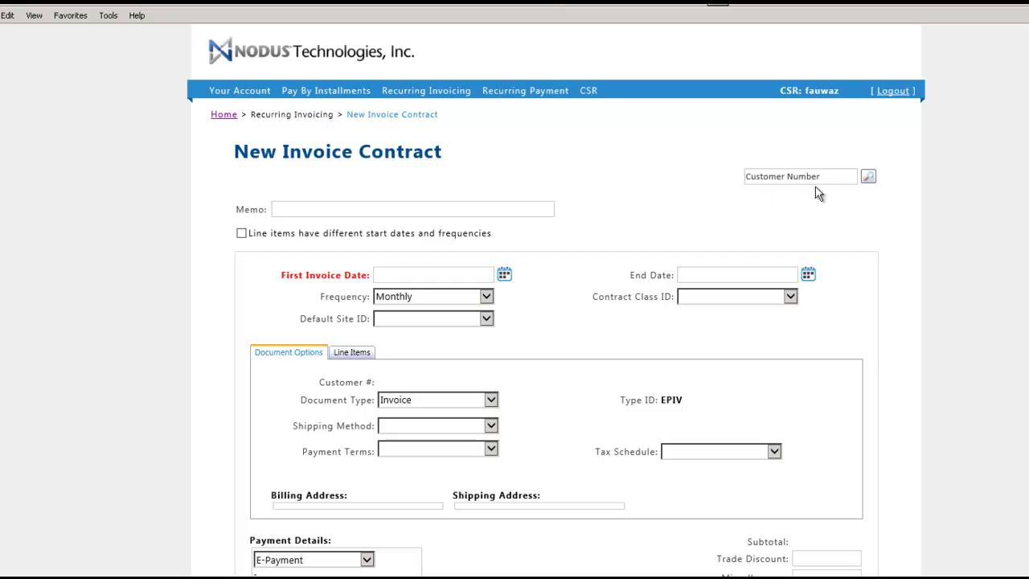
click(868, 177)
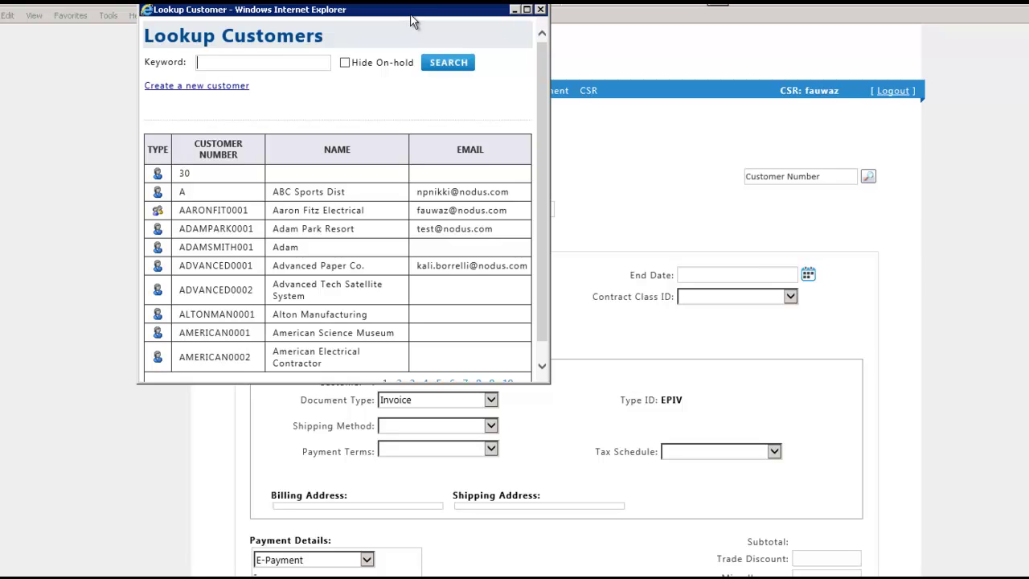
drag(412, 21, 411, 33)
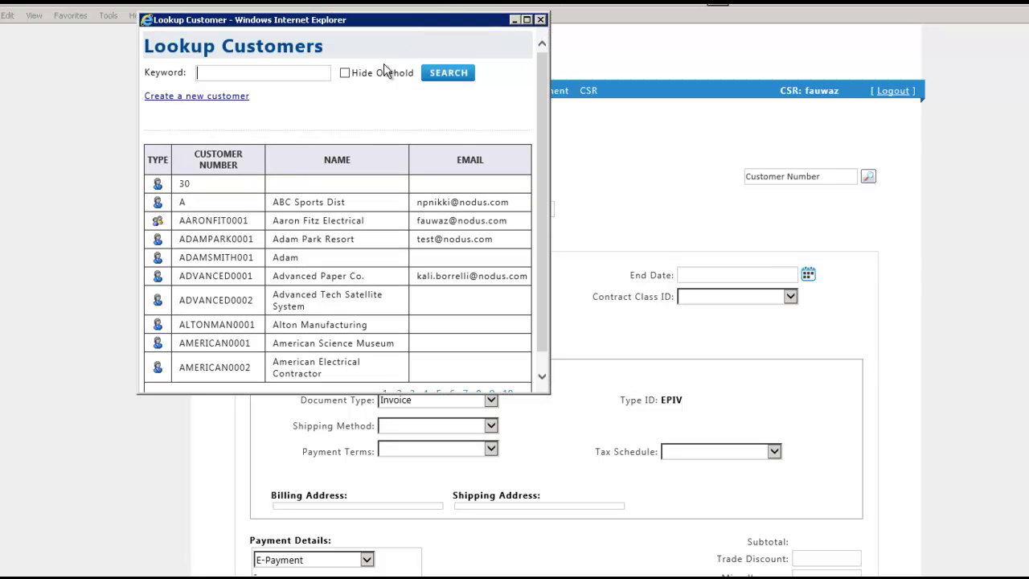
click(198, 220)
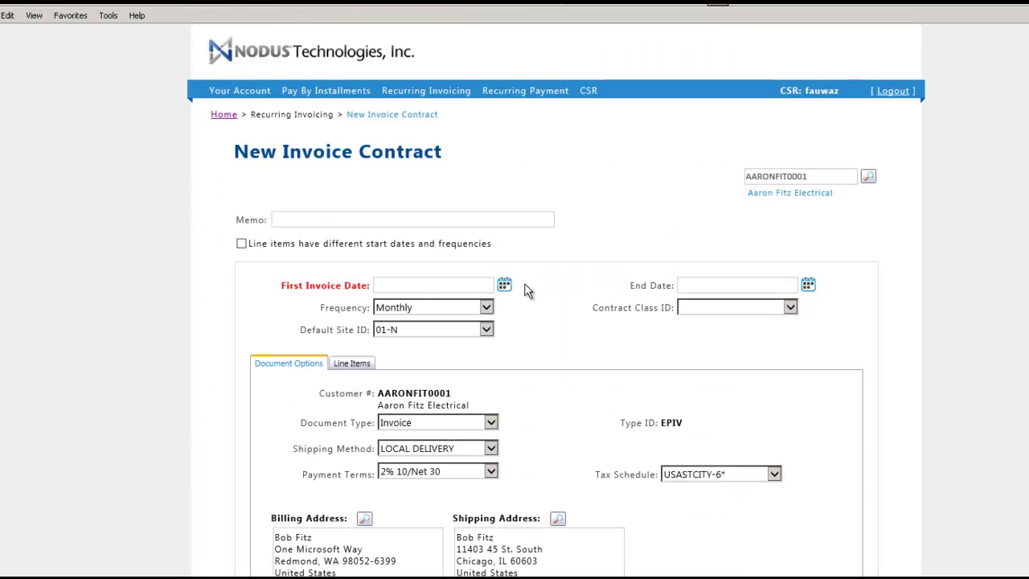
- Enter "RB Contract" as the contract memo and set the first invoice date to 12/20/2013
scroll(526, 290, down, 1)
click(433, 132)
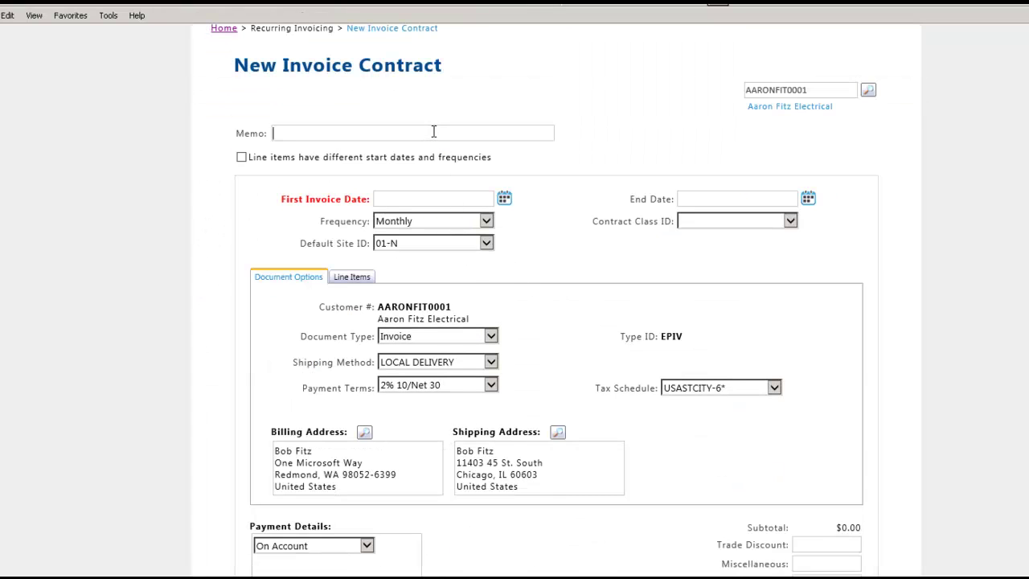
text(RB Contract)
click(503, 199)
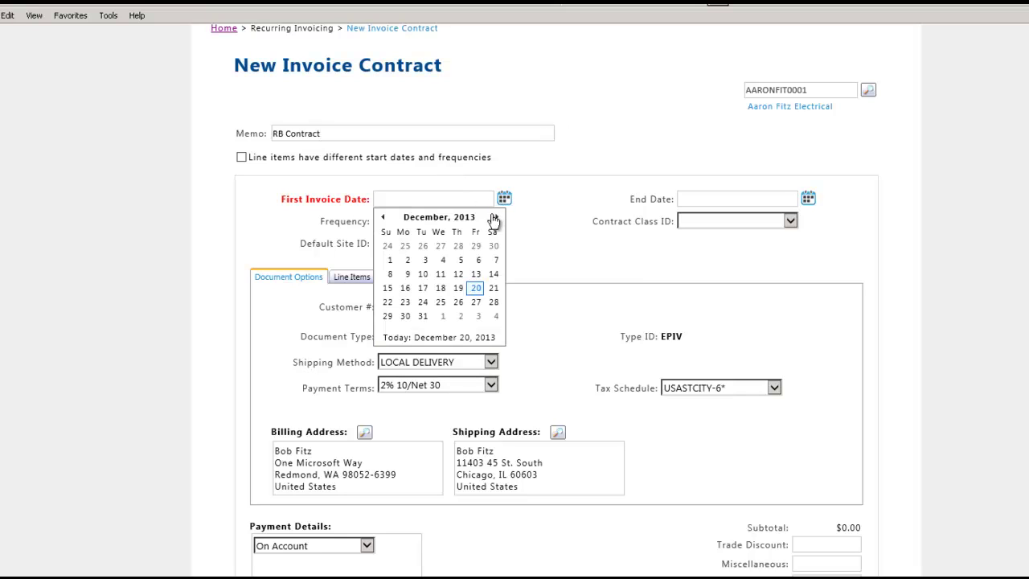
click(476, 287)
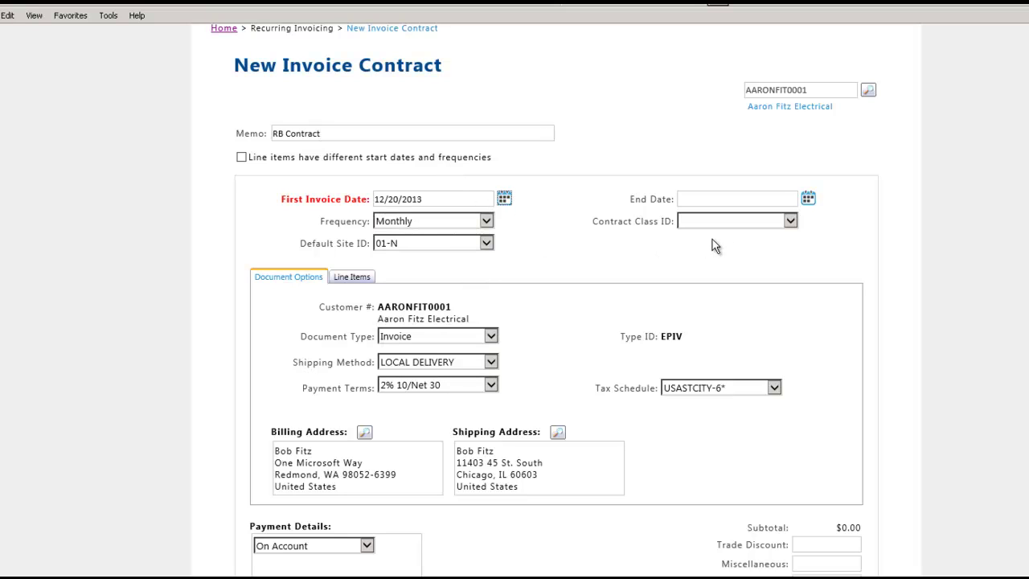
- Set the contract's end date to 12/20/2014
click(808, 199)
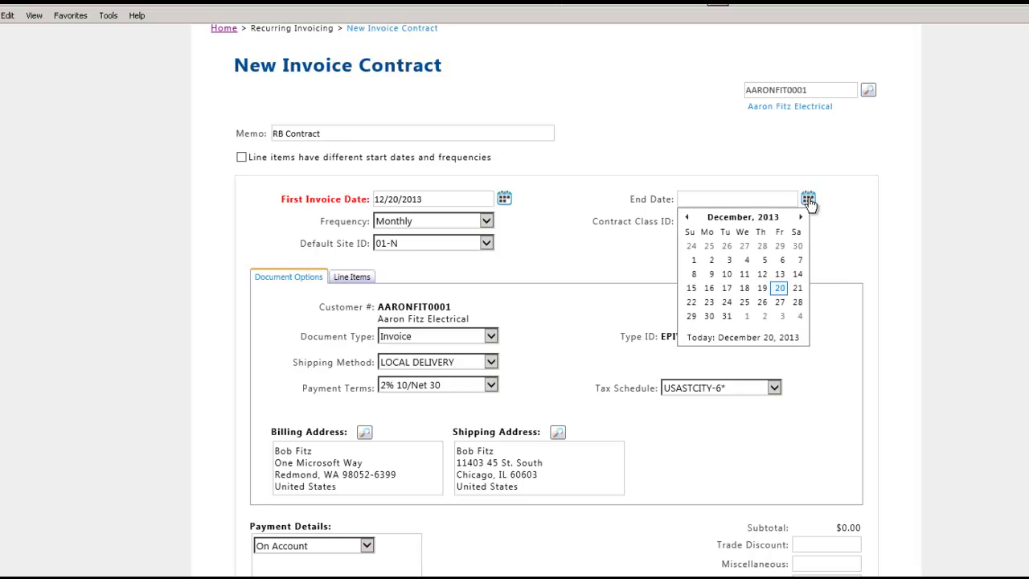
click(778, 288)
click(760, 198)
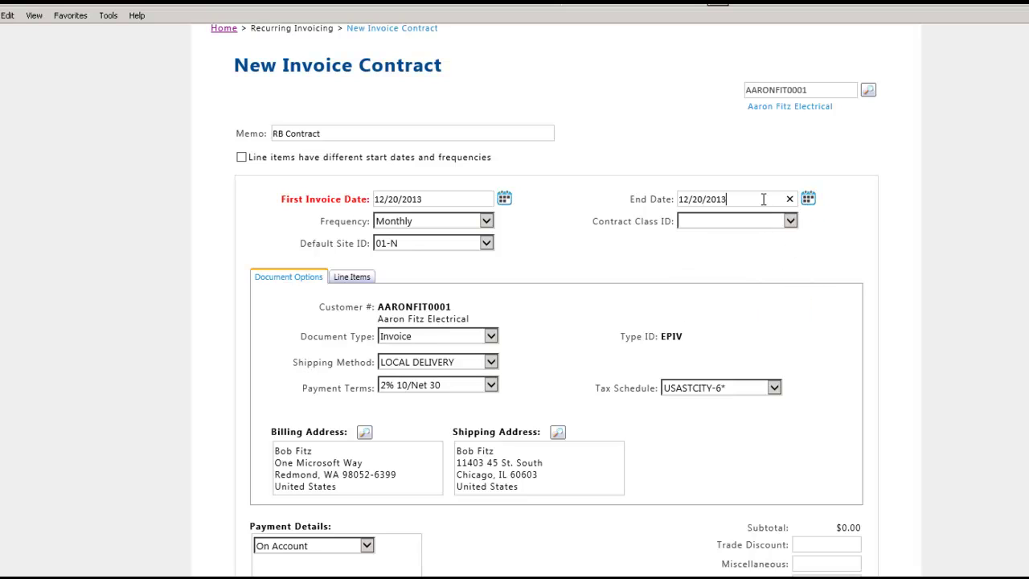
key(BackSpace)
text(4)
key(Tab)
- Choose Monthly frequency and the WAREHOUSE default site for the contract, with Invoice as the document type
click(486, 225)
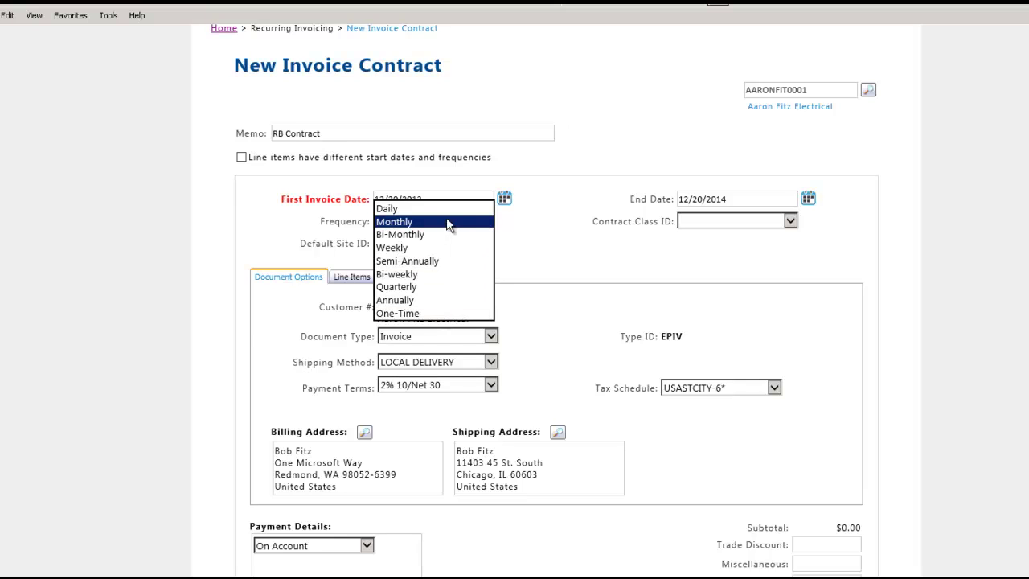
click(448, 221)
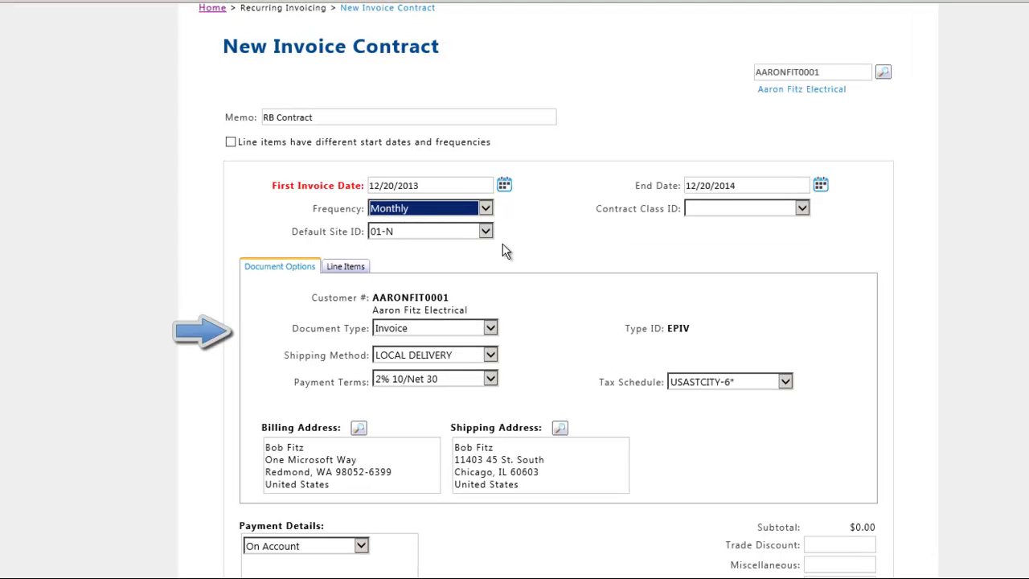
click(491, 330)
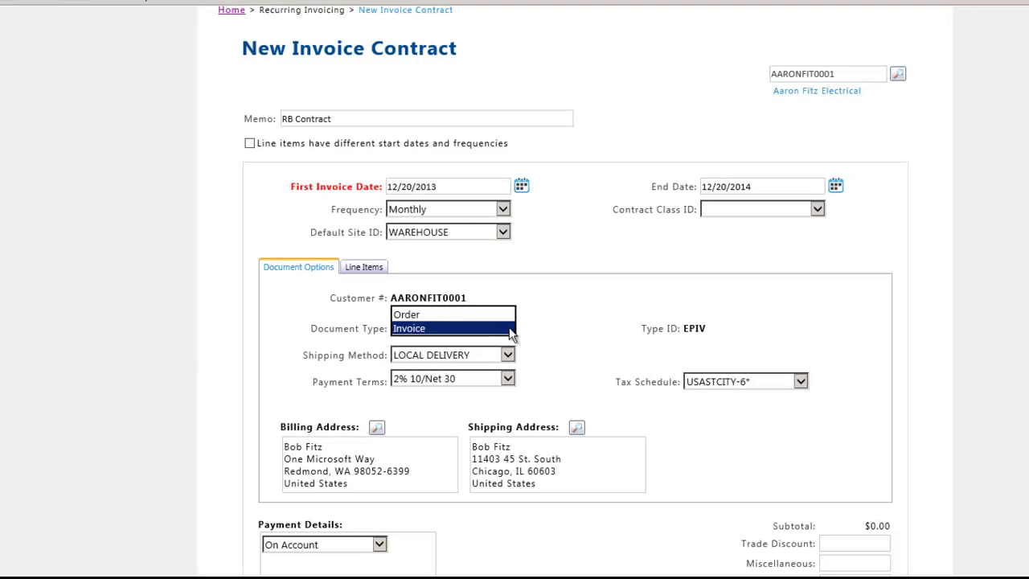
click(586, 324)
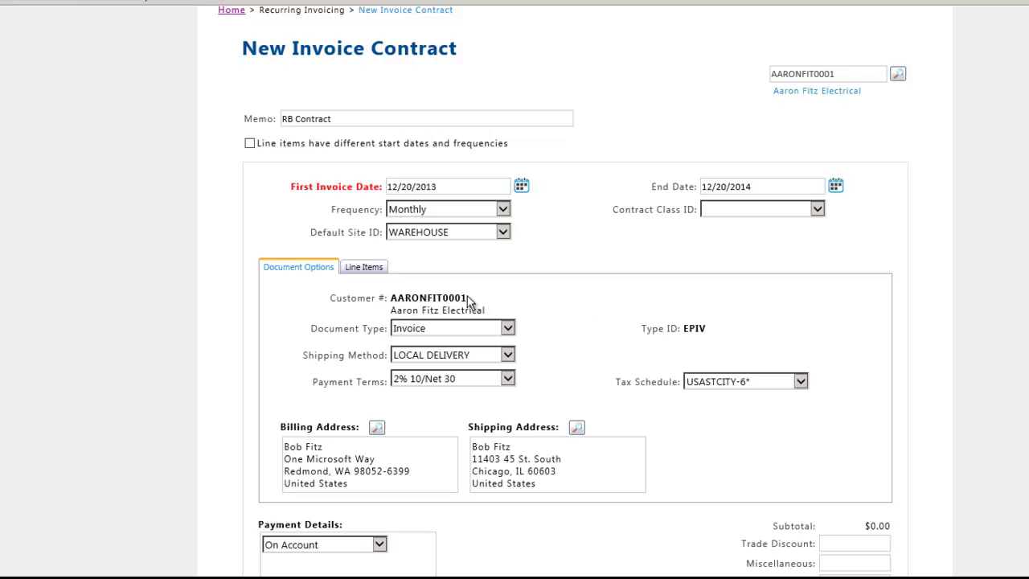
- Search the inventory items for "month" and add MONTHFEE as the contract's first line item
click(376, 266)
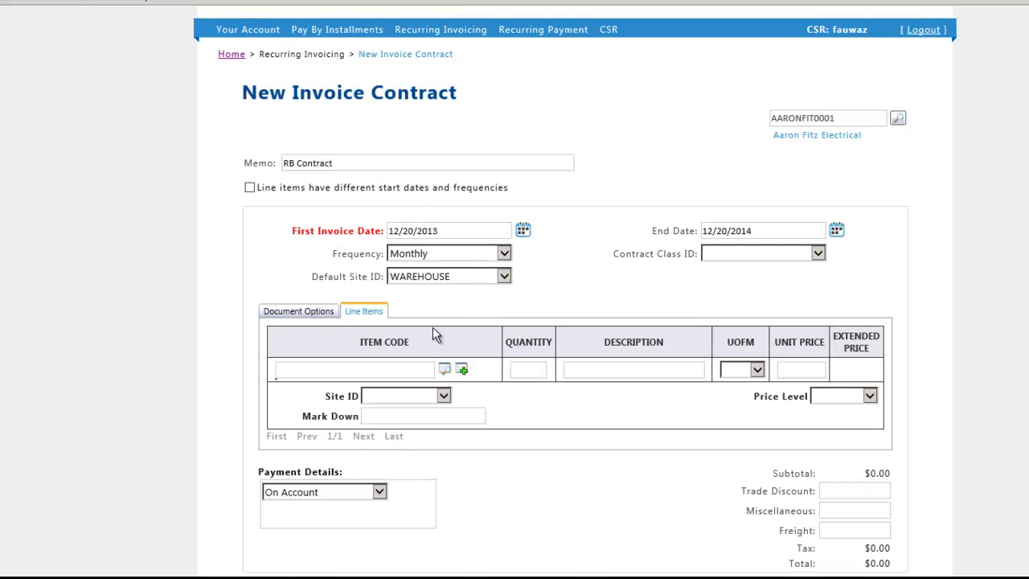
click(445, 369)
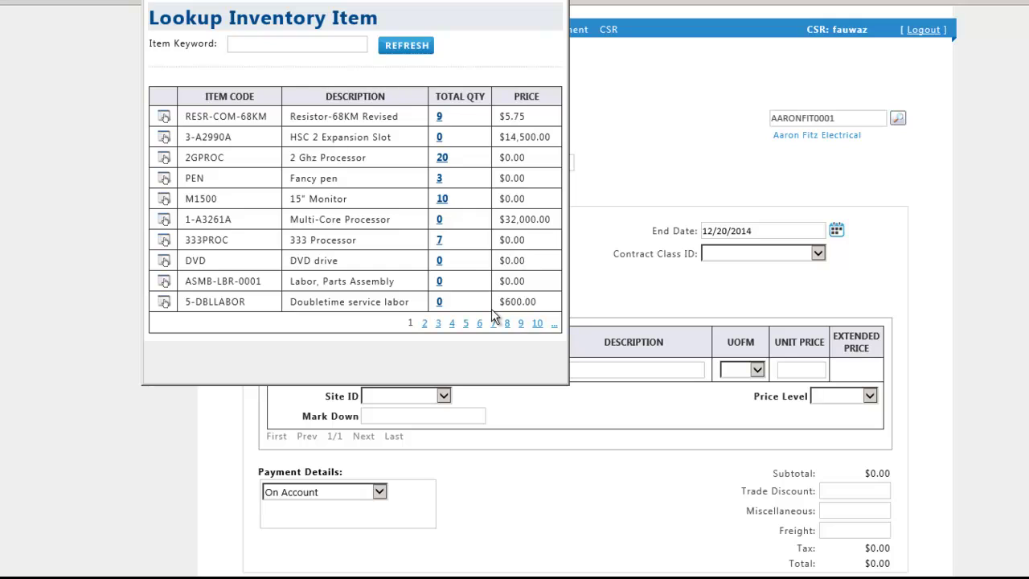
click(339, 46)
text(month)
key(Return)
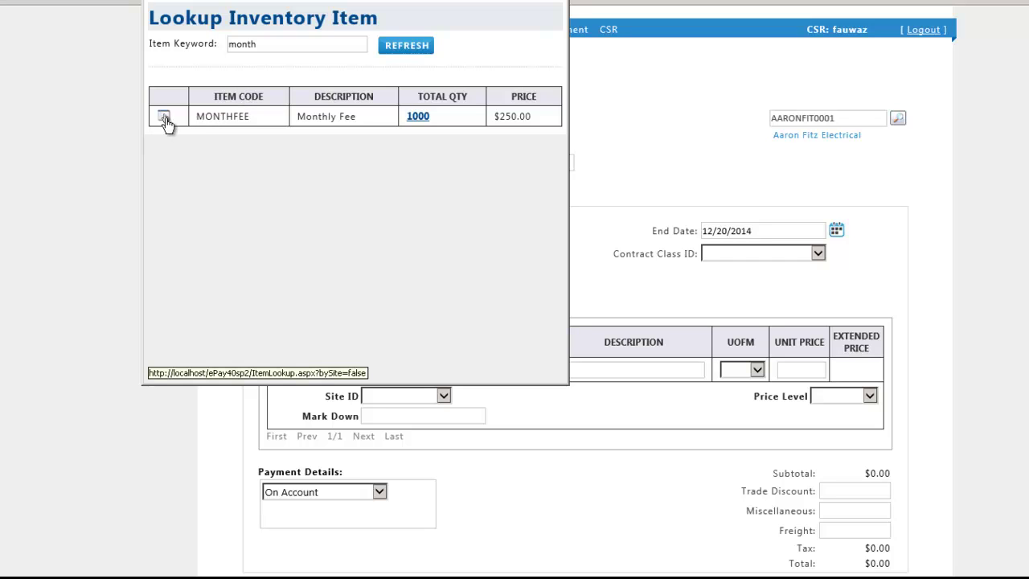
click(164, 118)
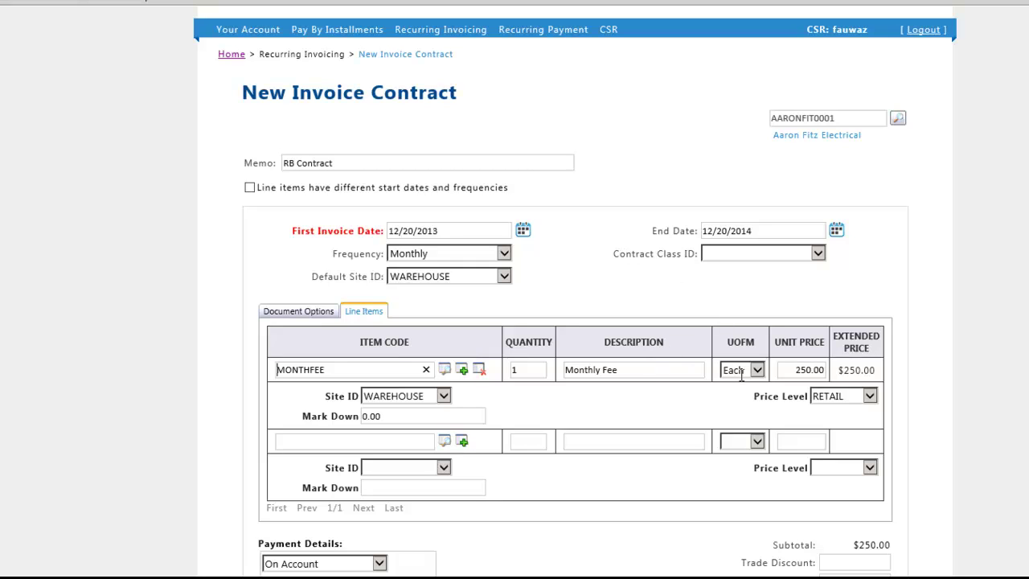
- Set the payment details to E-Payment with the customer's first VISA wallet entry, and save the contract for review
scroll(860, 446, down, 1)
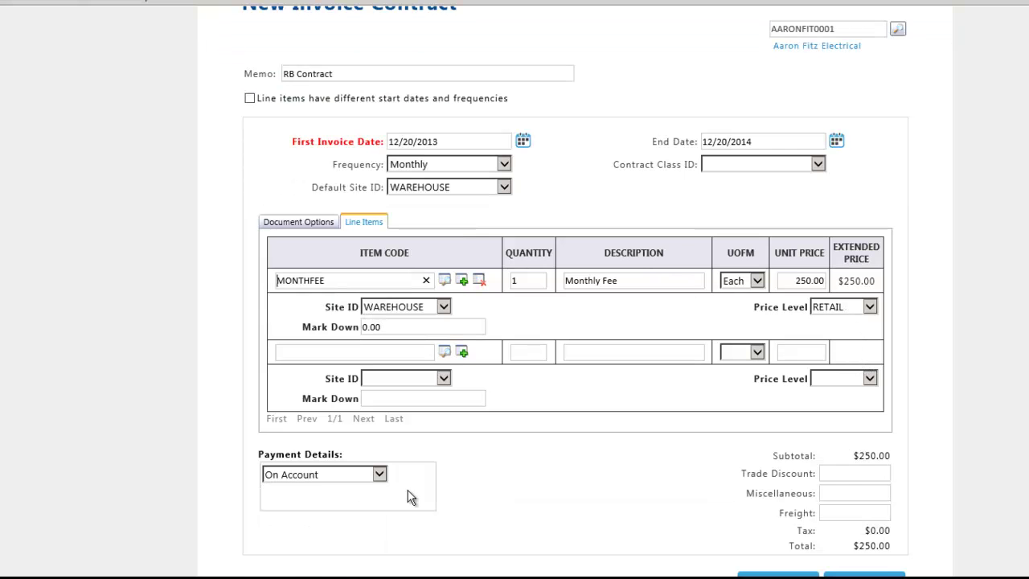
click(381, 475)
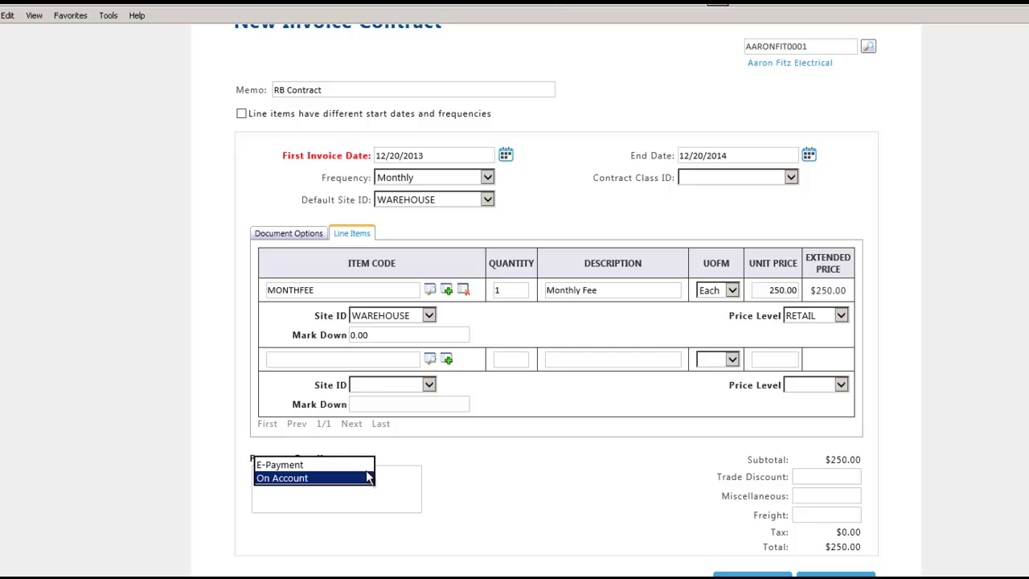
click(366, 478)
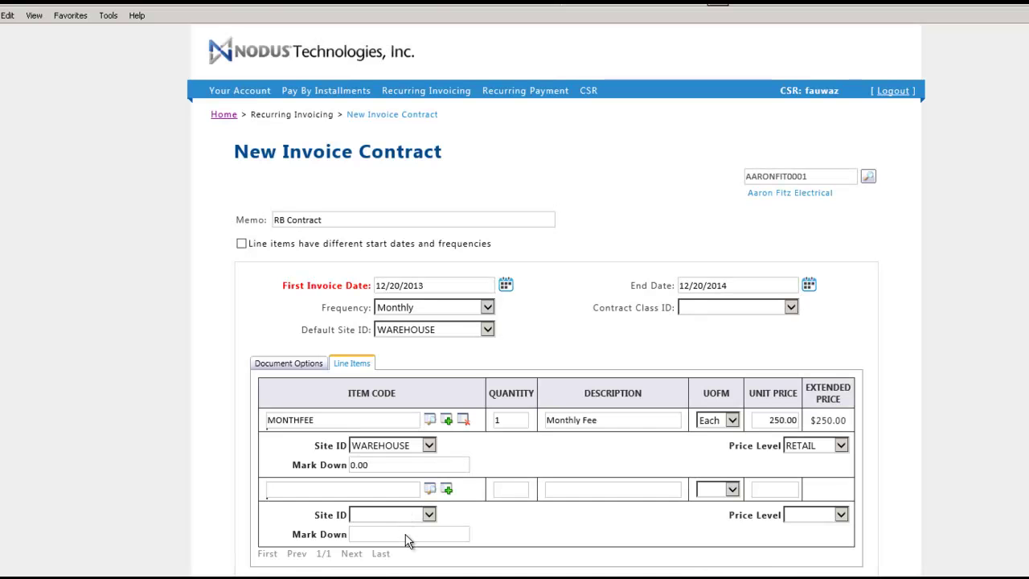
scroll(404, 534, down, 2)
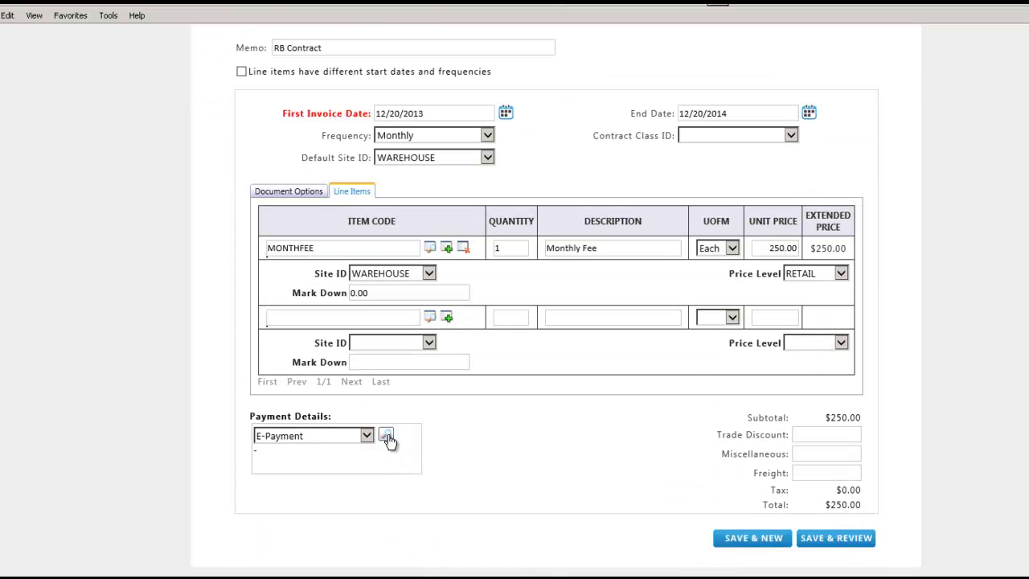
click(386, 437)
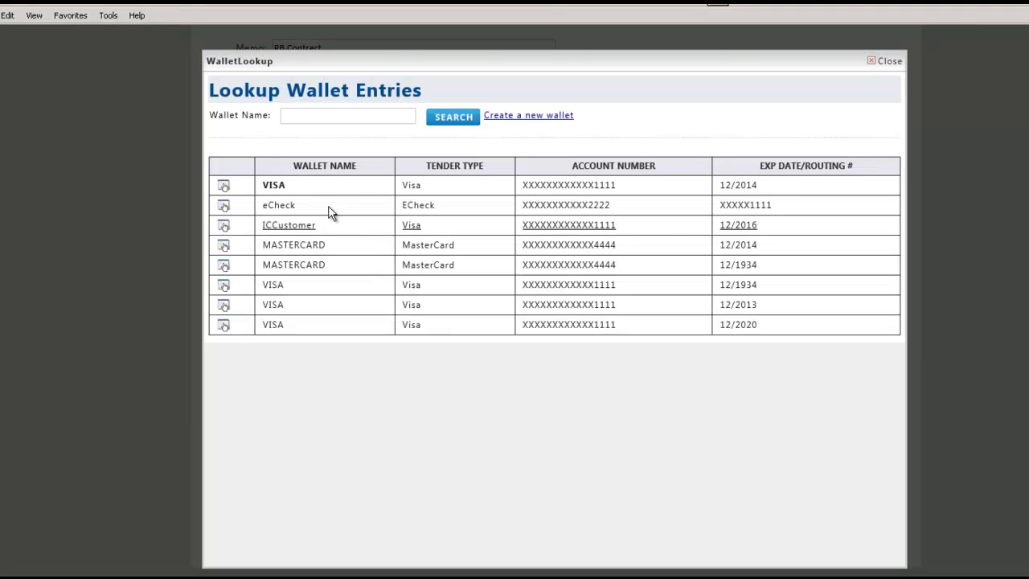
click(276, 186)
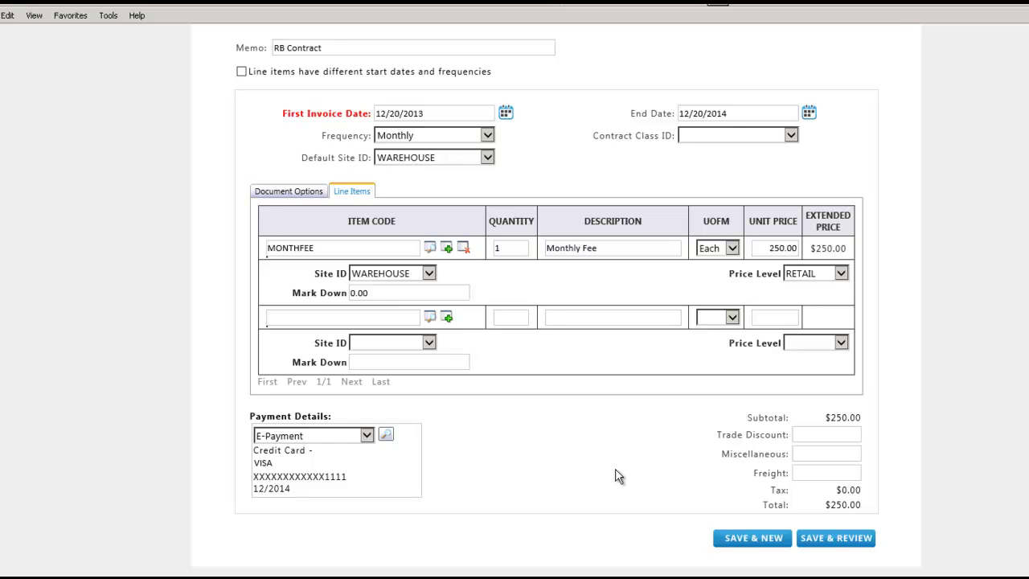
click(827, 544)
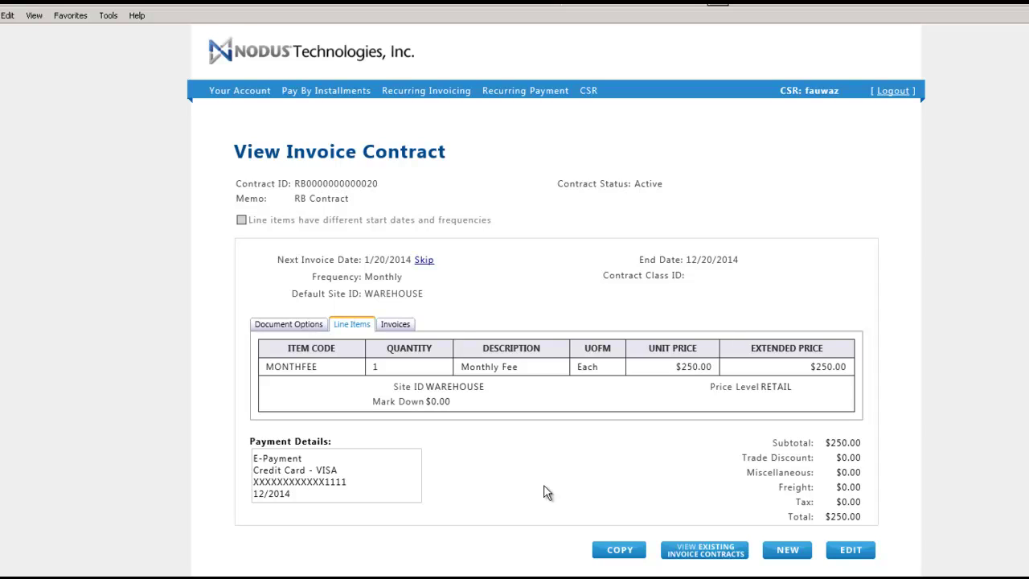
- Copy the invoice number generated by the contract and retrieve that invoice in Dynamics GP's Sales Transaction Entry window
click(396, 326)
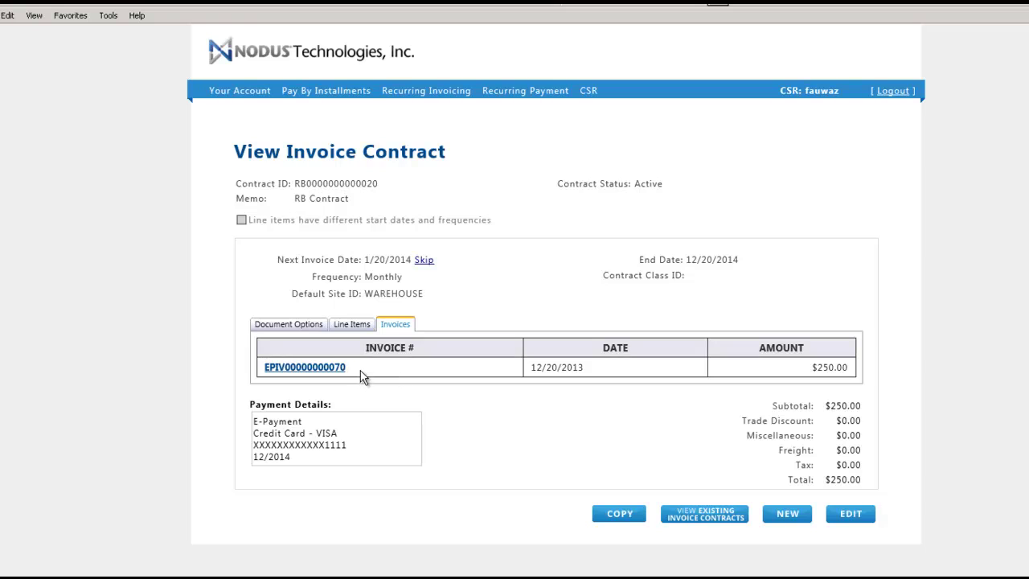
drag(361, 376, 266, 368)
key(ctrl+c)
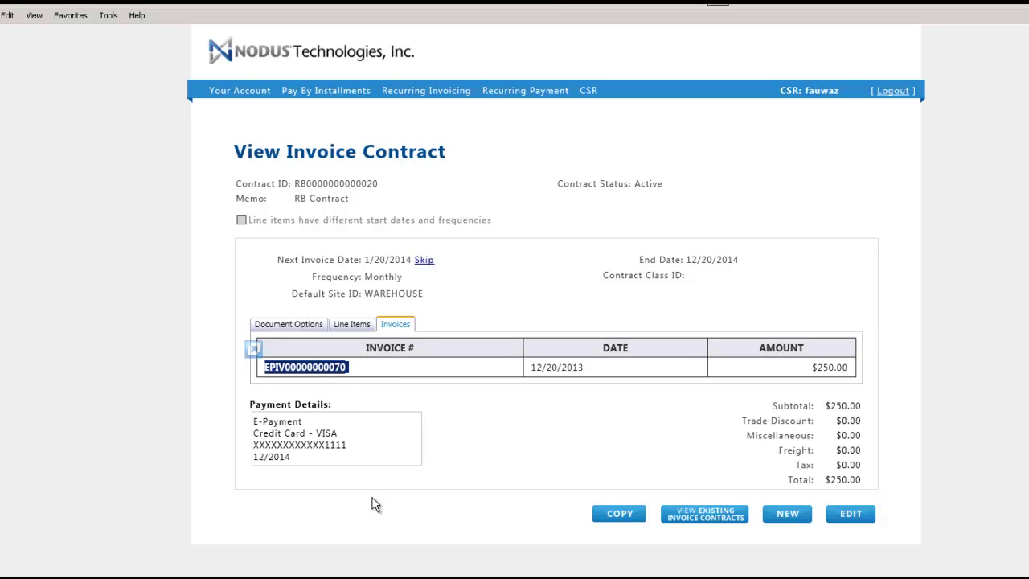
click(298, 525)
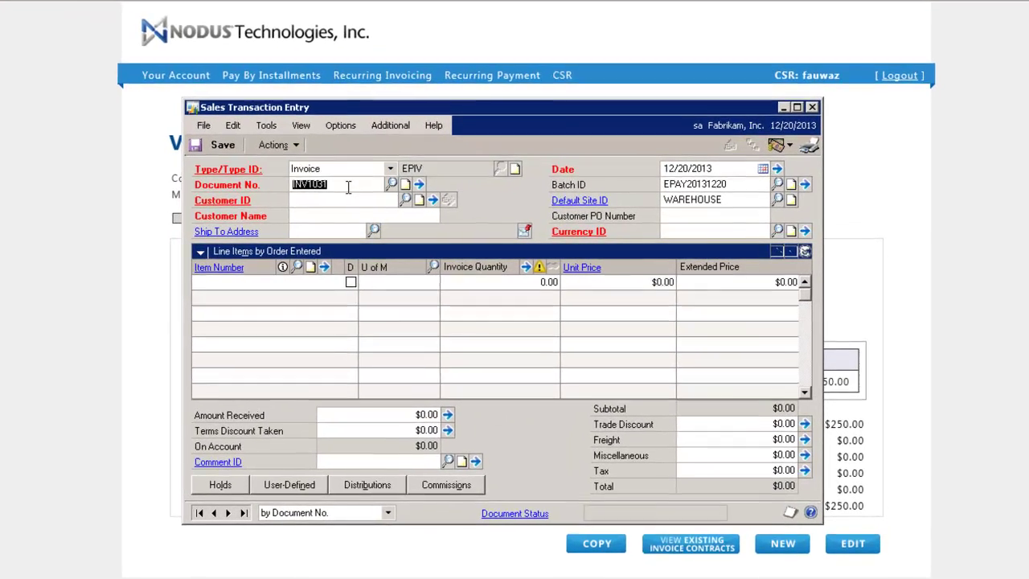
key(ctrl+v)
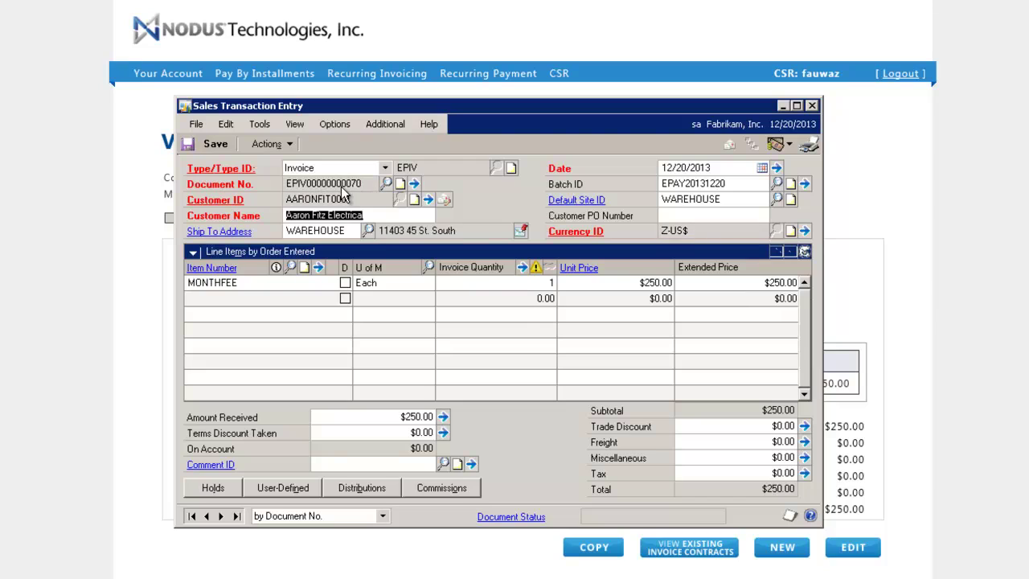
- Review the credit card payment applied to the invoice, close the payment details and save the sales transaction
click(444, 416)
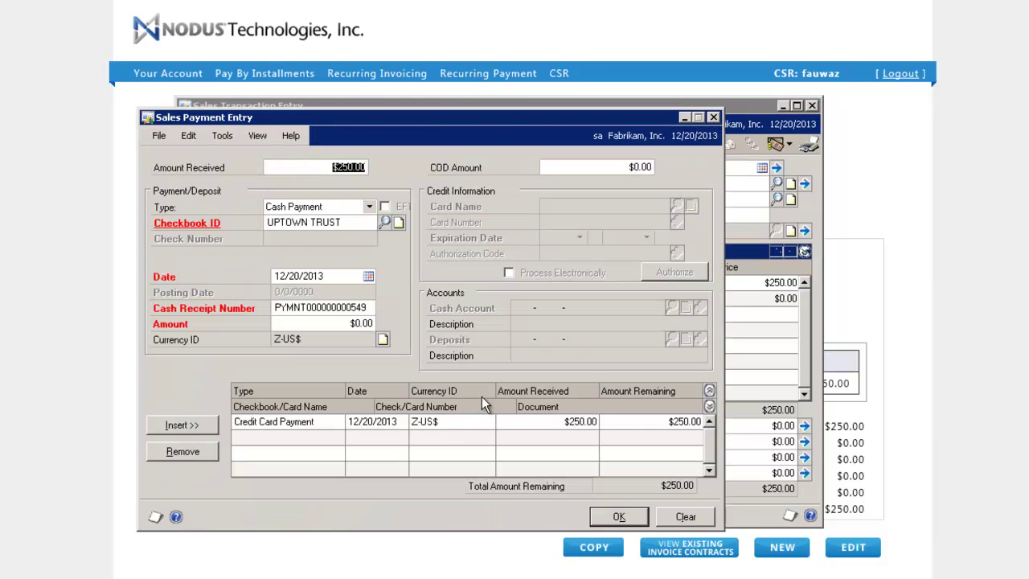
click(452, 421)
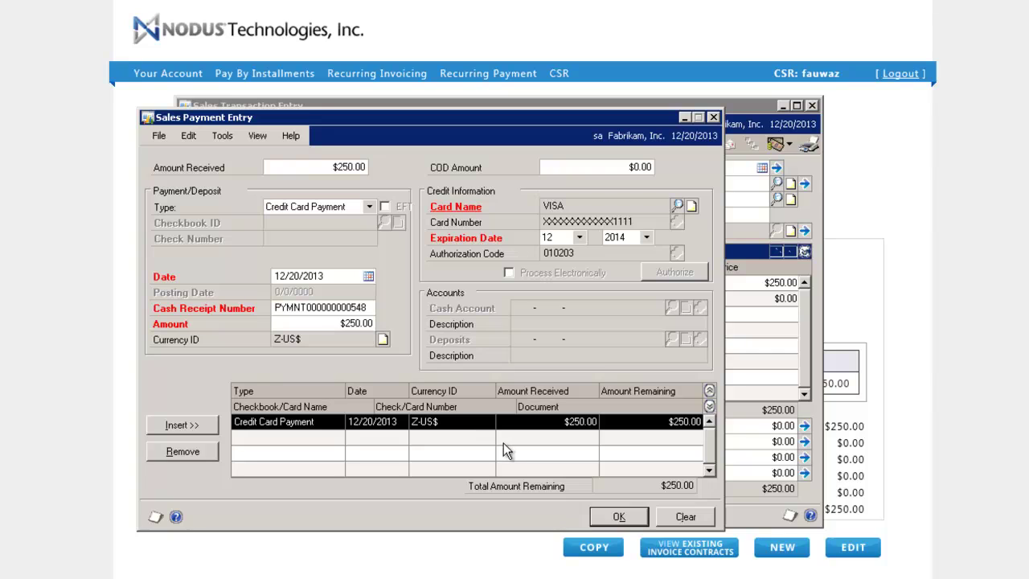
click(620, 518)
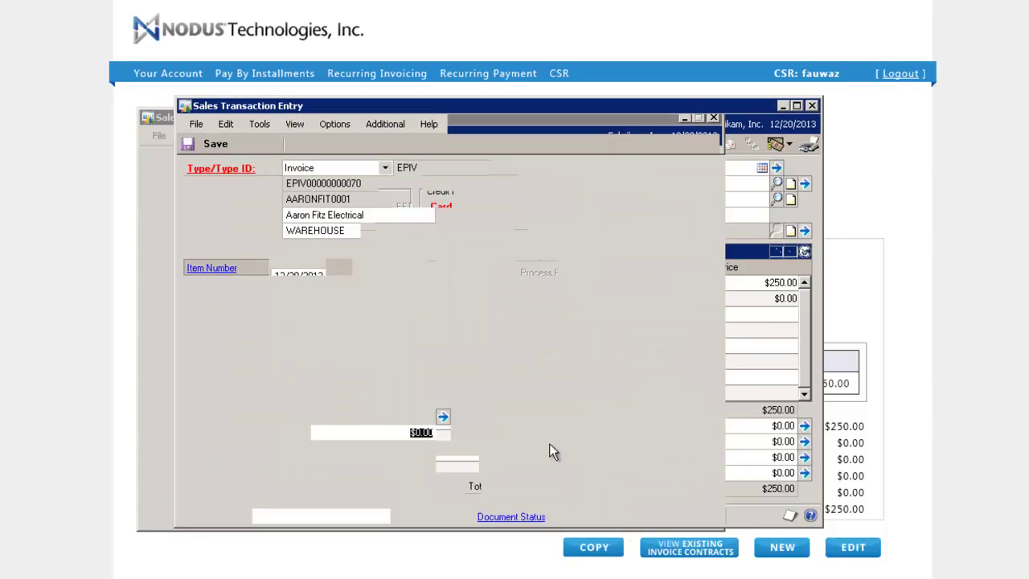
click(215, 143)
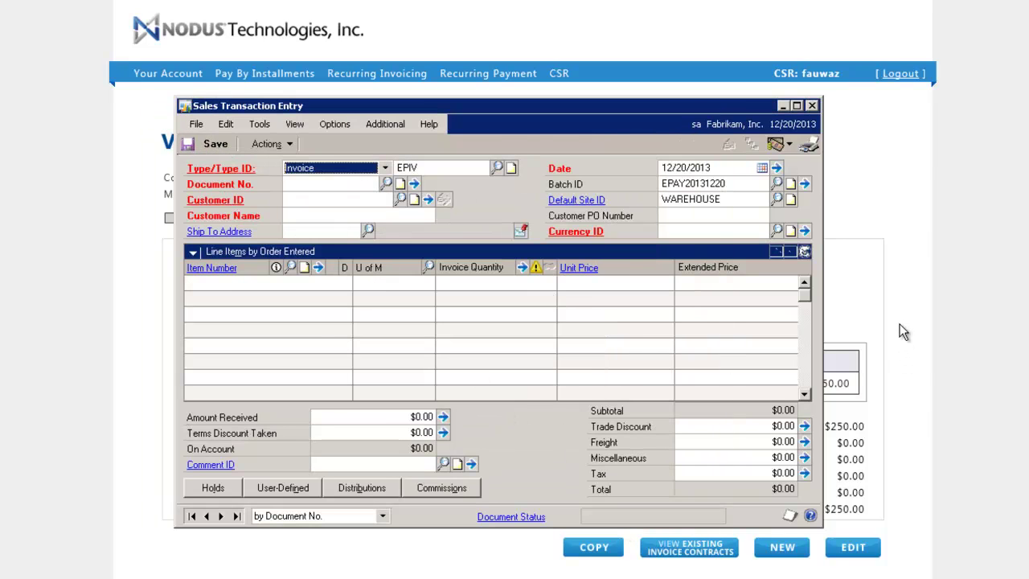